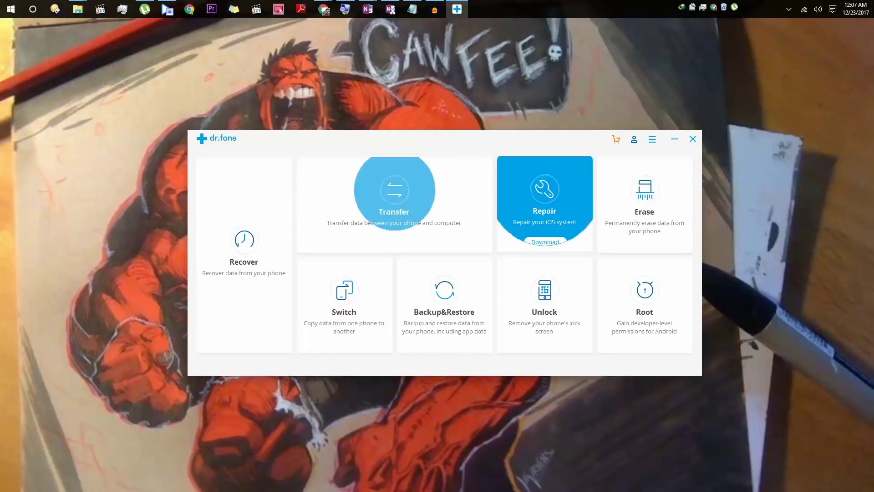
Open the Transfer module and connect the Xiaomi Mi A1 (Android 7.1.2) as the working device.
{"action": "left_click", "coordinate": [395, 203]}
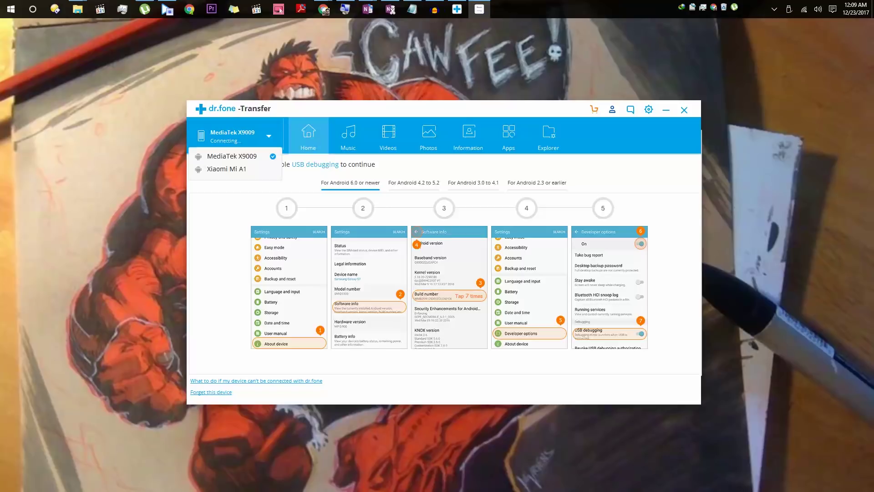
{"action": "left_click", "coordinate": [227, 169]}
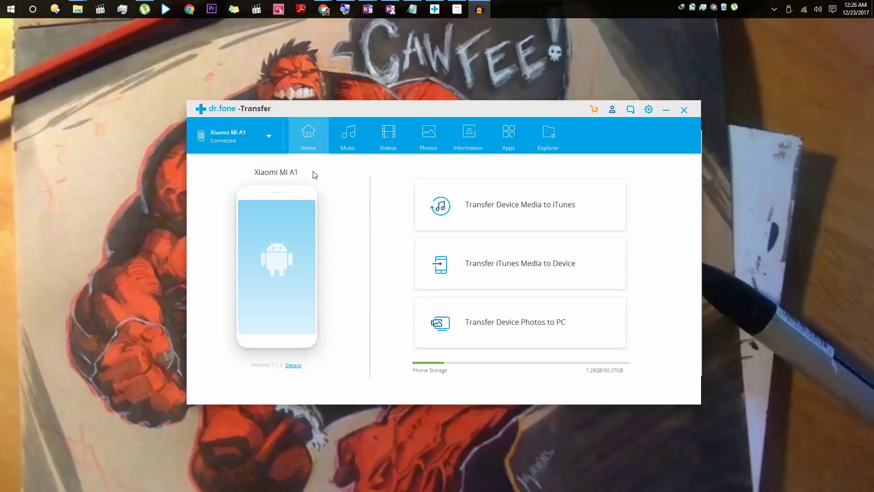
In the phone's music list, tick AUD-20160924-WA0006 and AUD-20160928-WA0002.
{"action": "left_click", "coordinate": [341, 143]}
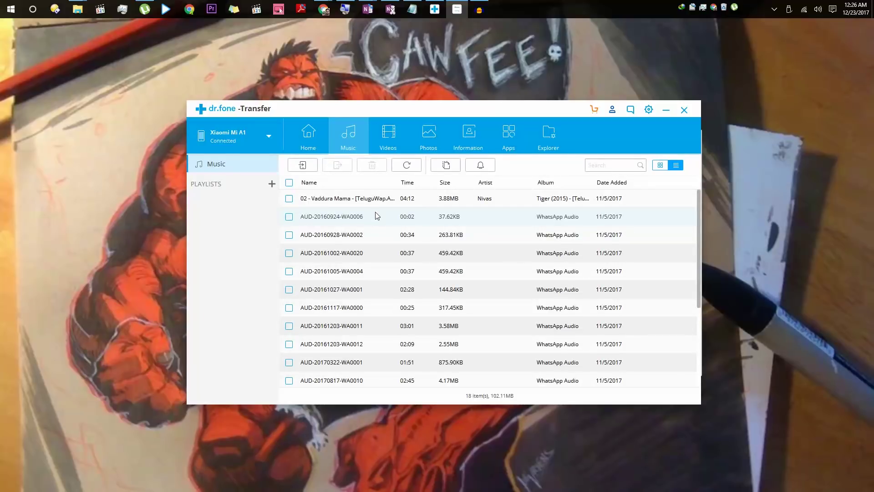
{"action": "left_click", "coordinate": [289, 217]}
{"action": "left_click", "coordinate": [289, 235]}
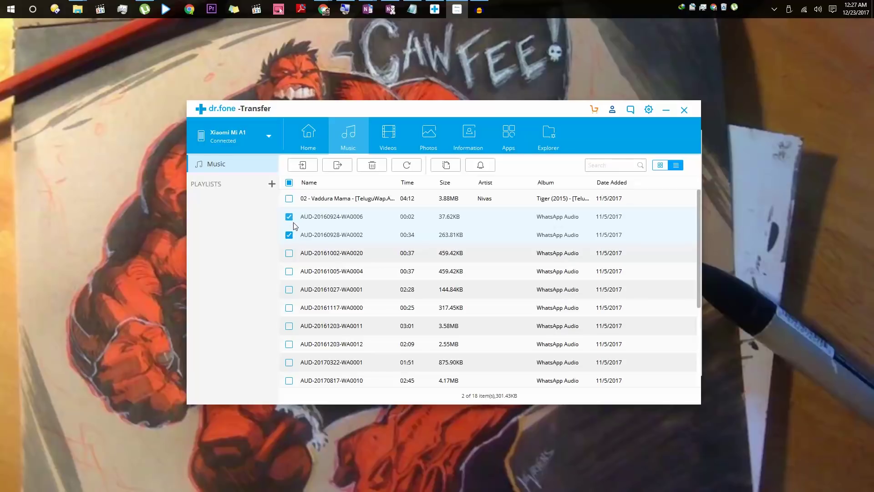
Export the two tracks to the PC's Export Music folder and check the exported files.
{"action": "left_click", "coordinate": [338, 166]}
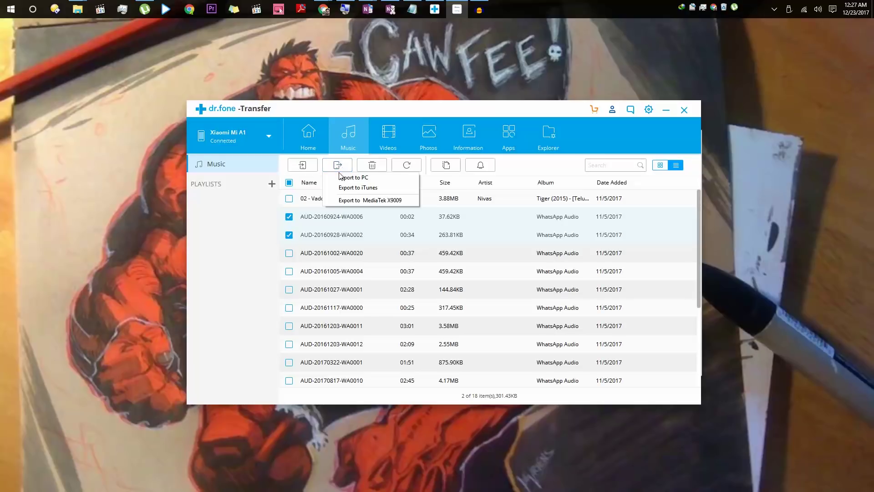
{"action": "left_click", "coordinate": [353, 177]}
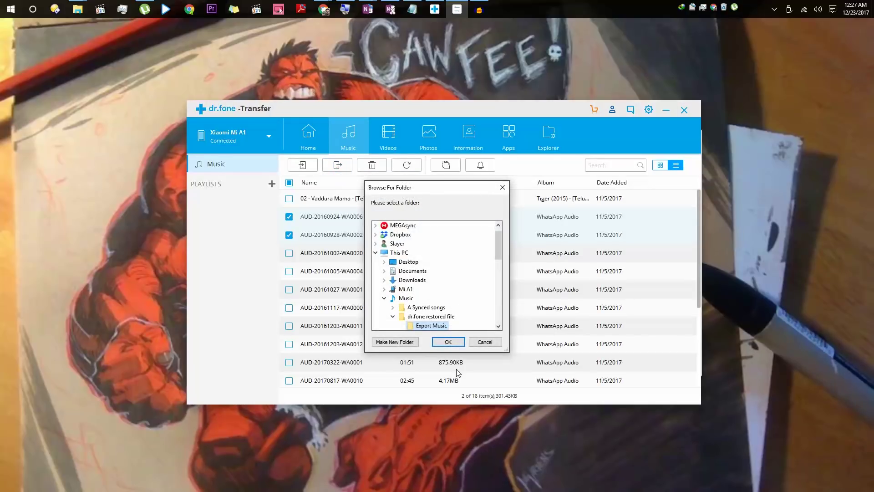
{"action": "left_click", "coordinate": [449, 343]}
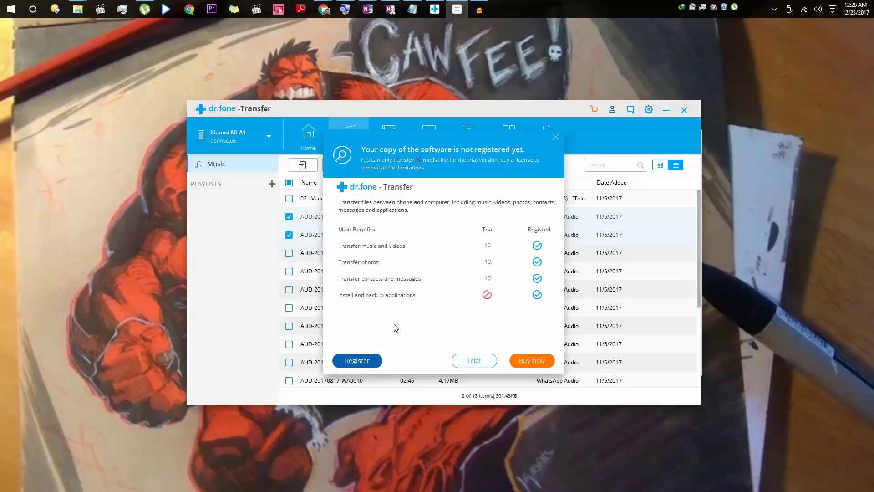
{"action": "left_click", "coordinate": [463, 361]}
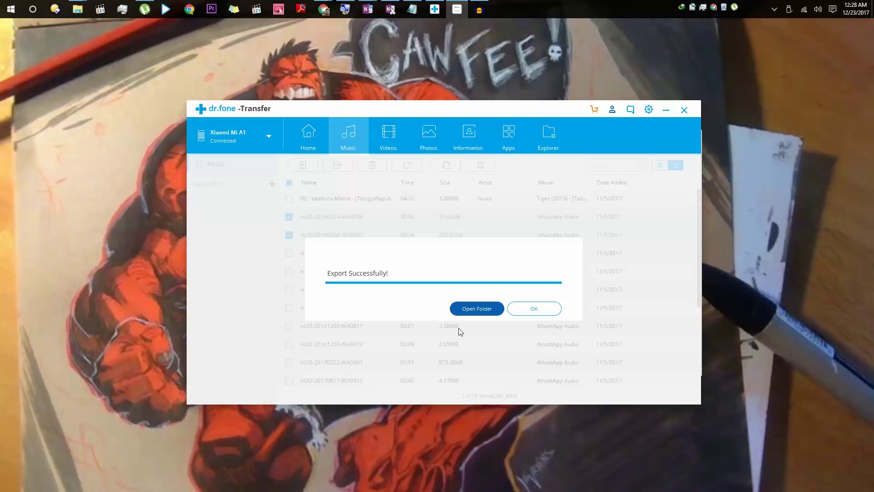
{"action": "left_click", "coordinate": [468, 313]}
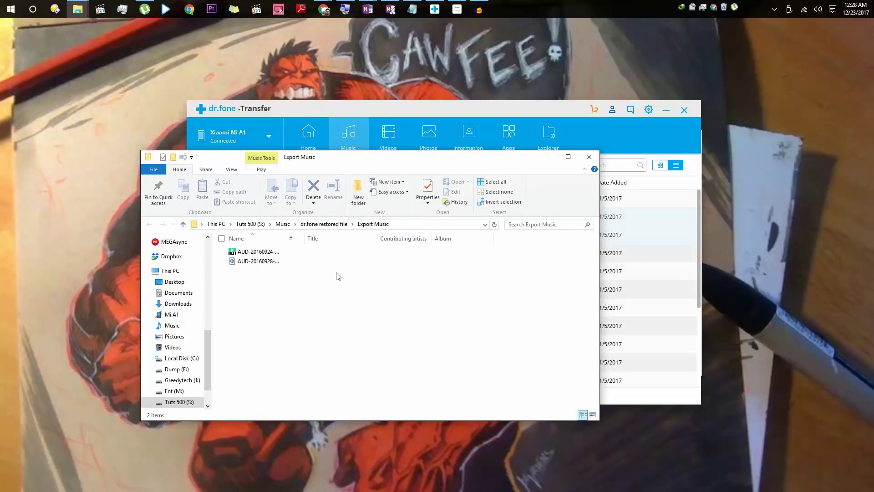
{"action": "key", "text": "alt+F4"}
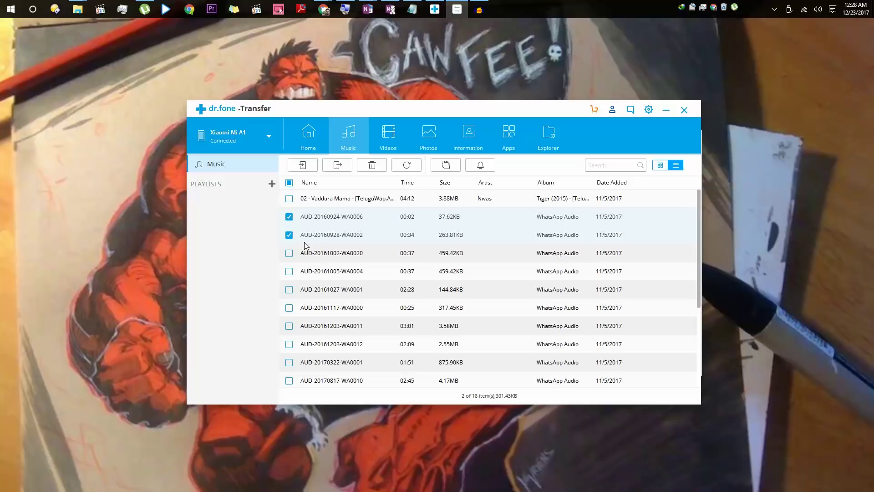
Delete both AUD tracks from the phone, then re-import AUD-20160924-WA0006.mp3 from Export Music.
{"action": "left_click", "coordinate": [367, 167]}
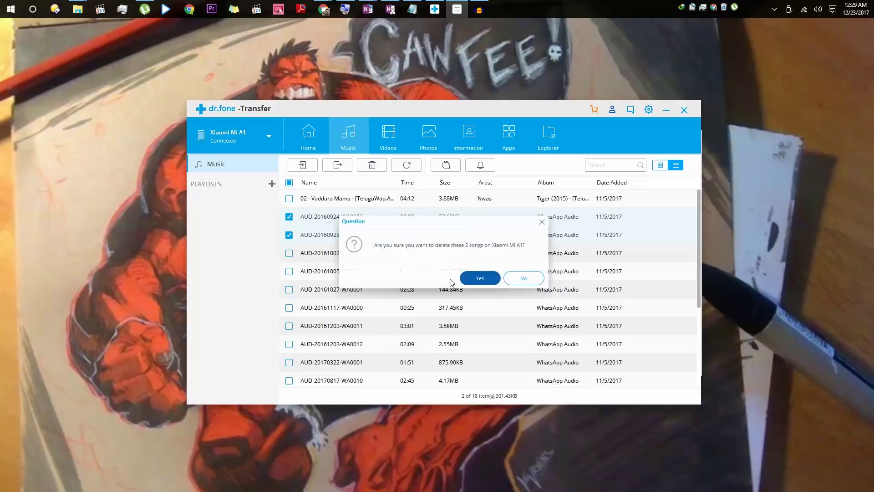
{"action": "left_click", "coordinate": [479, 278]}
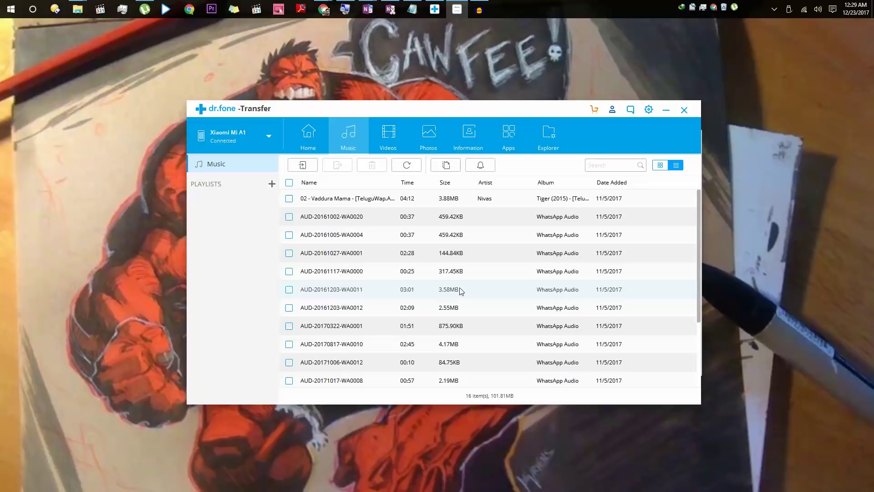
{"action": "left_click", "coordinate": [309, 168]}
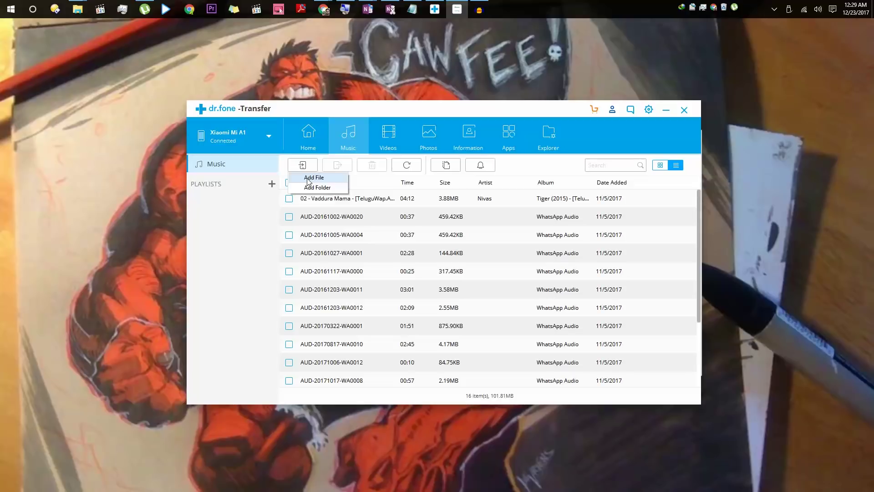
{"action": "left_click", "coordinate": [309, 178]}
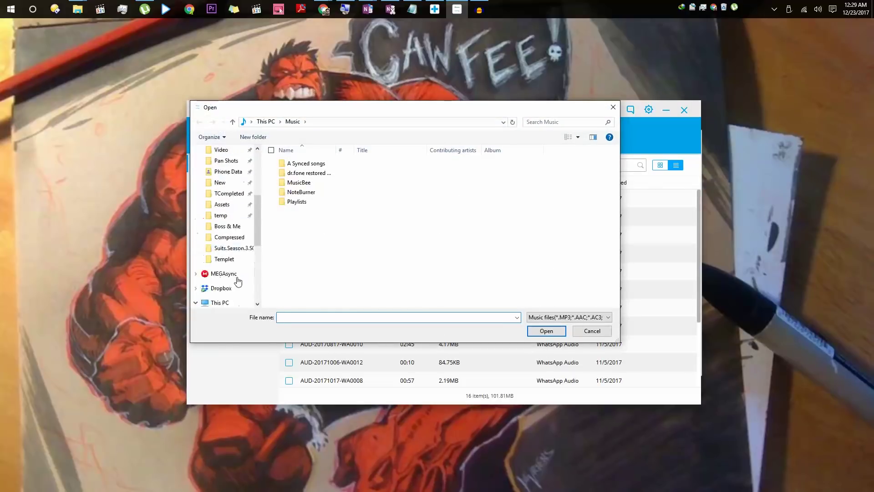
{"action": "double_click", "coordinate": [308, 172]}
{"action": "double_click", "coordinate": [306, 163]}
{"action": "left_click", "coordinate": [306, 163]}
{"action": "left_click", "coordinate": [547, 331]}
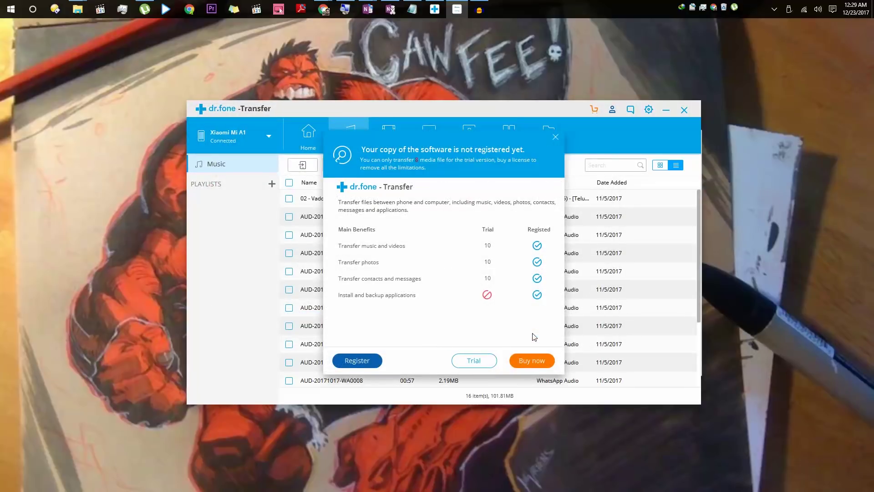
{"action": "left_click", "coordinate": [471, 362]}
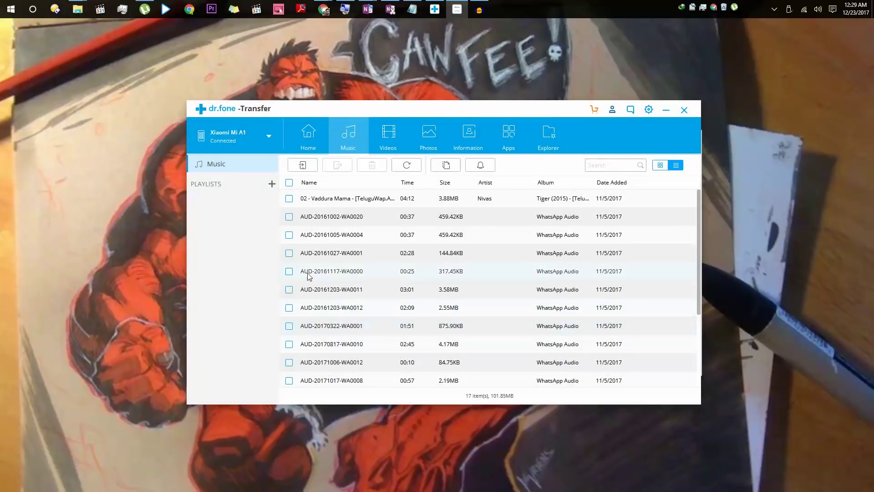
{"action": "left_click", "coordinate": [289, 183]}
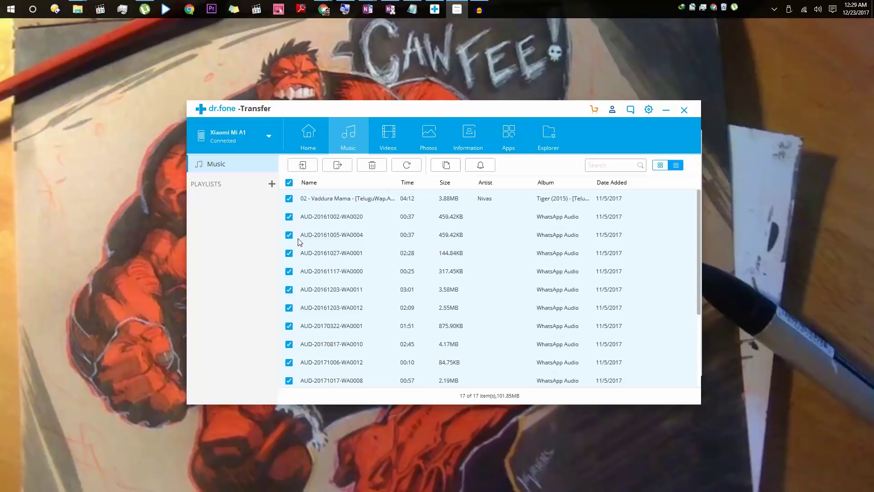
Browse the phone's 18 videos, selecting VID-20170622-WA0001, then show the 60-item Photos library.
{"action": "left_click", "coordinate": [388, 144]}
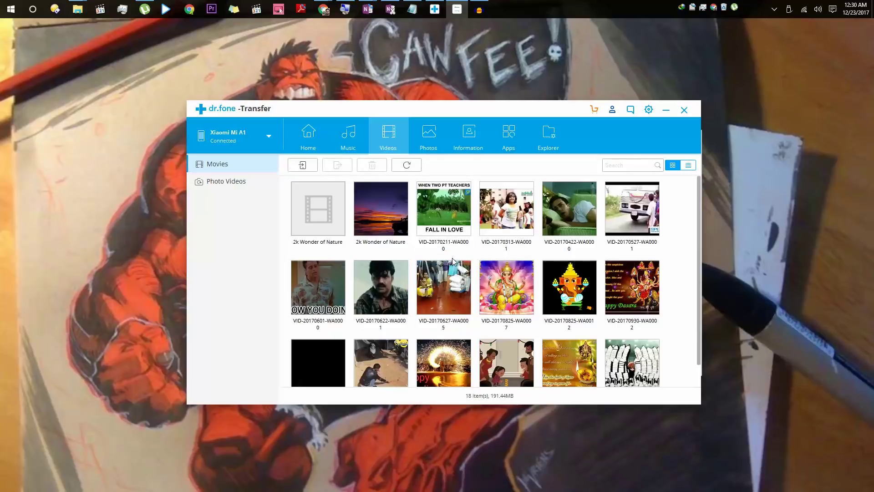
{"action": "left_click", "coordinate": [390, 269]}
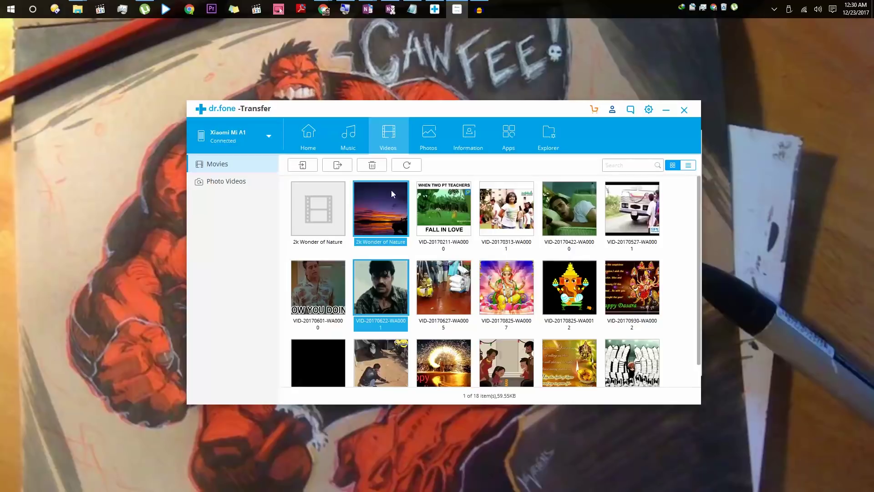
{"action": "left_click", "coordinate": [419, 142]}
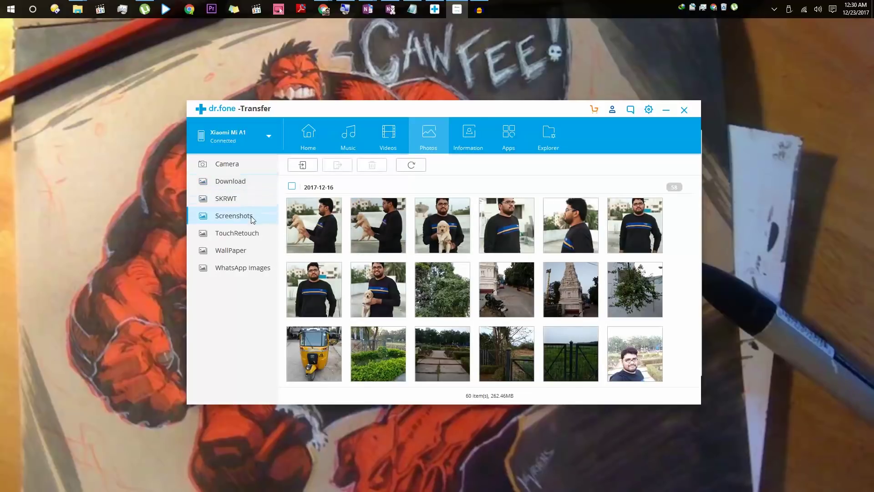
Preview the first photo at full size, then try adding a single photo file from the PC.
{"action": "double_click", "coordinate": [324, 215]}
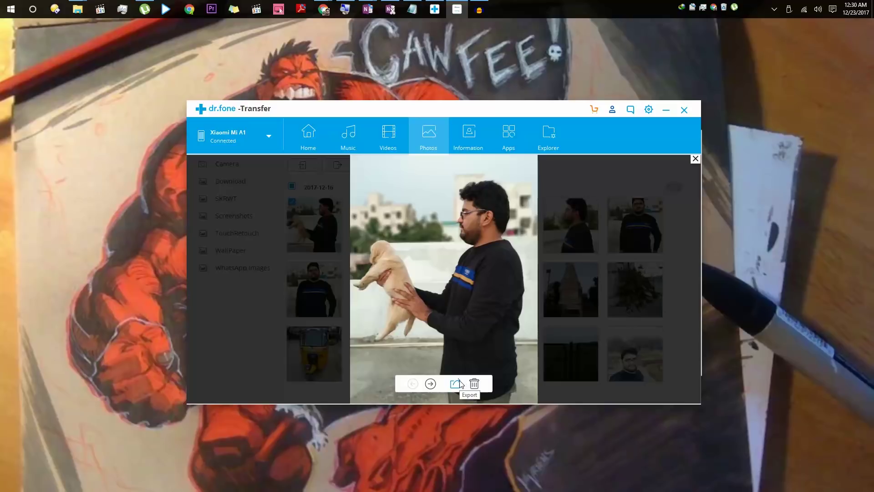
{"action": "left_click", "coordinate": [696, 159]}
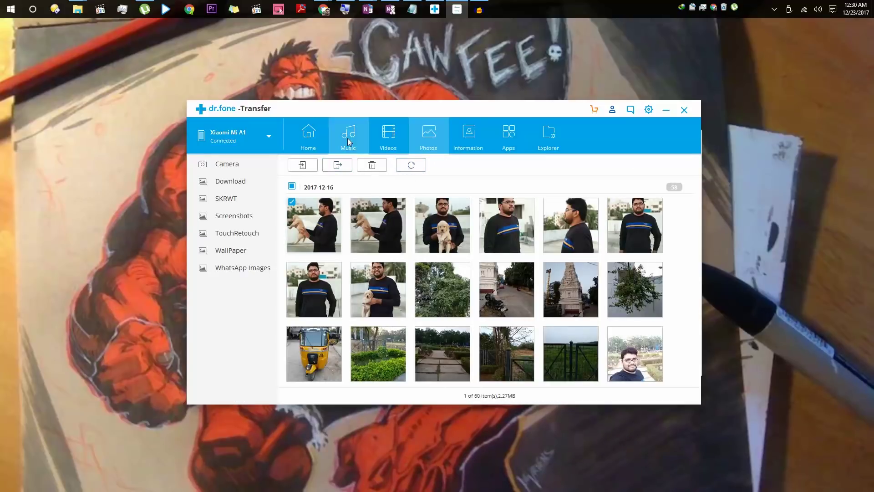
{"action": "left_click", "coordinate": [302, 164]}
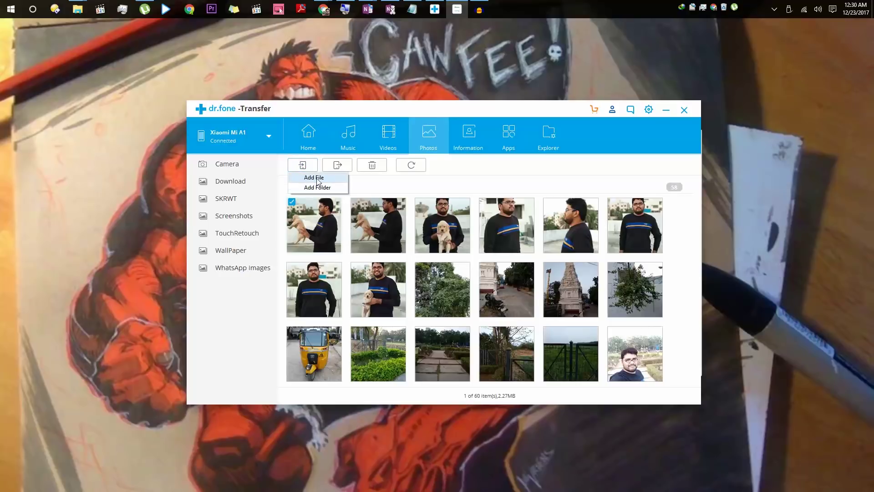
{"action": "left_click", "coordinate": [318, 181]}
{"action": "left_click", "coordinate": [547, 330]}
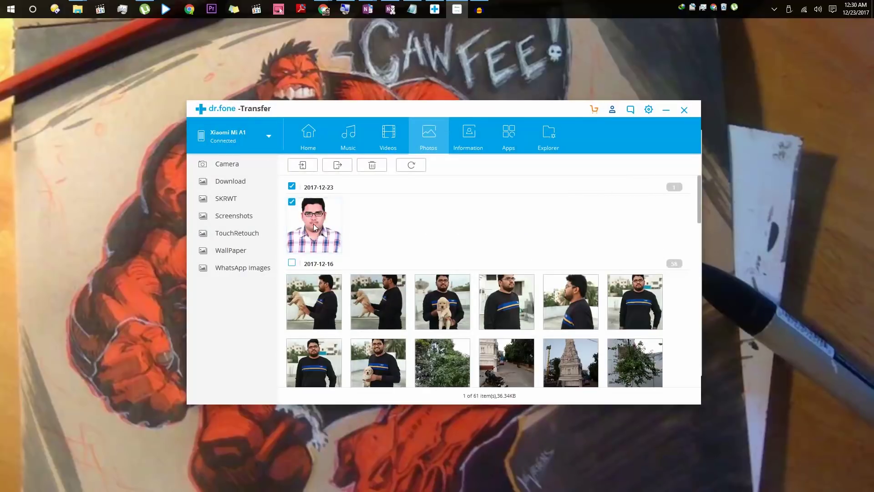
Delete the 2017-12-23 photo from the phone and show the Contacts list.
{"action": "left_click", "coordinate": [372, 165]}
{"action": "left_click", "coordinate": [478, 277]}
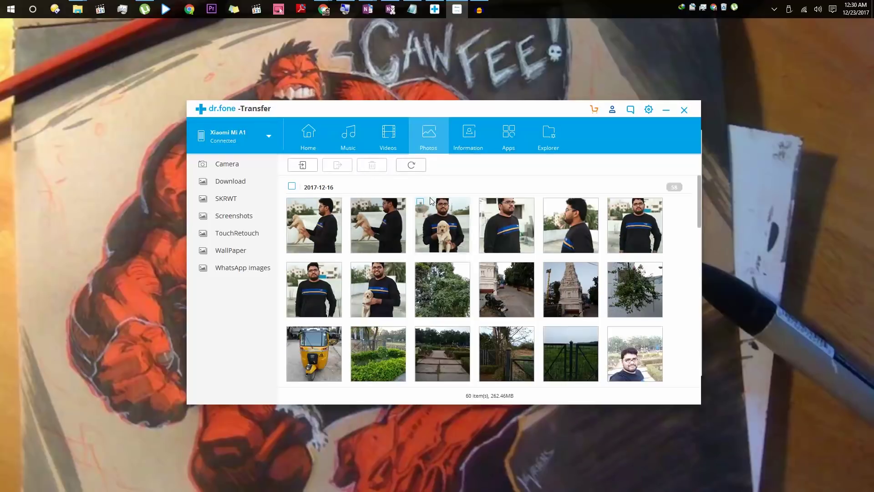
{"action": "left_click", "coordinate": [468, 144]}
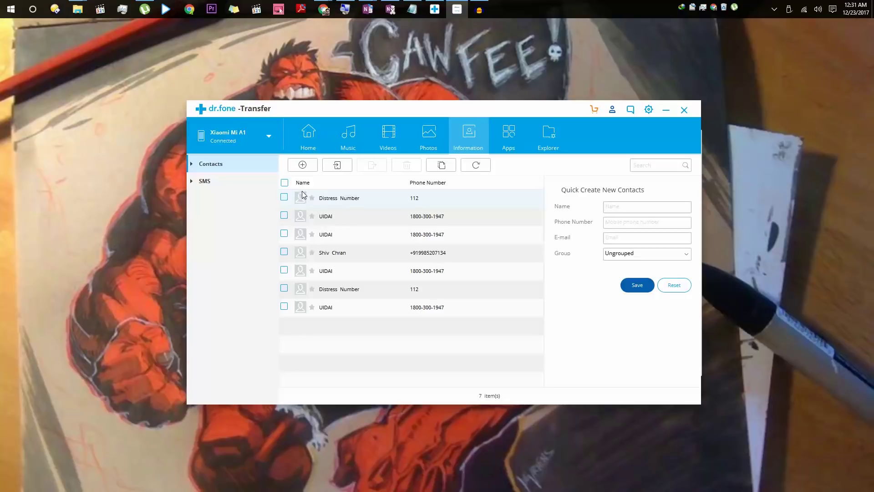
Select all seven contacts and export them to the PC.
{"action": "left_click", "coordinate": [284, 183]}
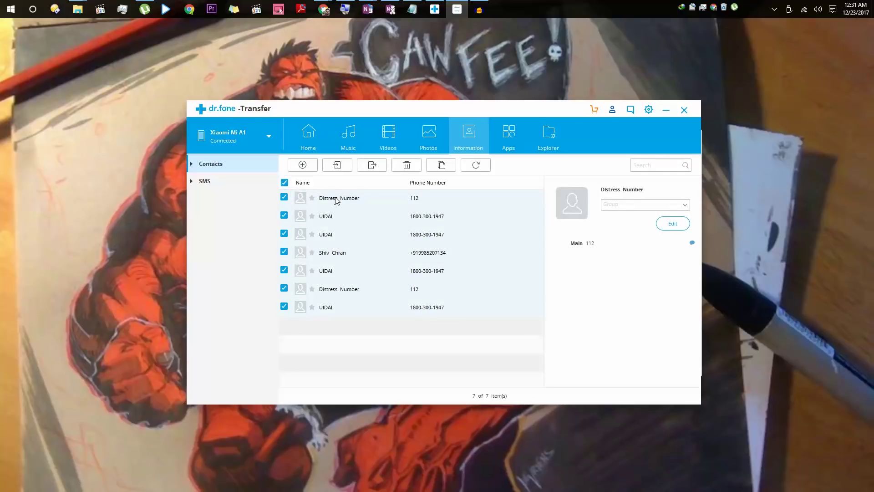
{"action": "left_click", "coordinate": [366, 167]}
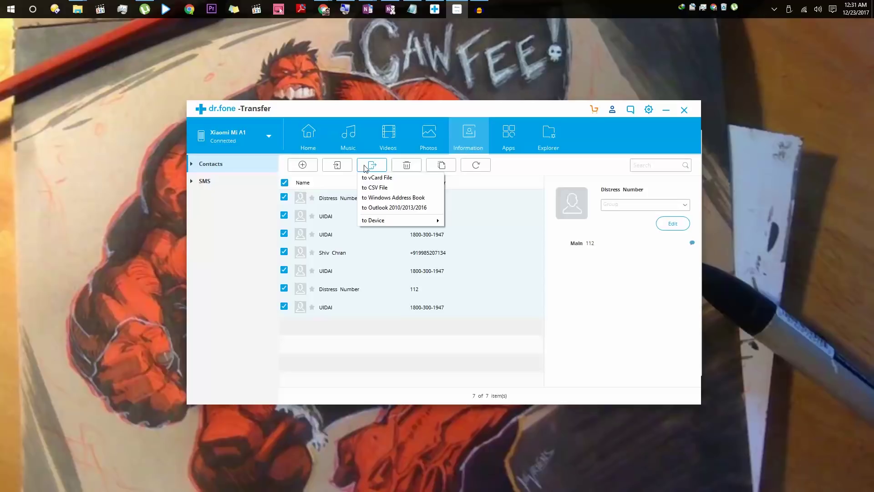
{"action": "left_click", "coordinate": [372, 178]}
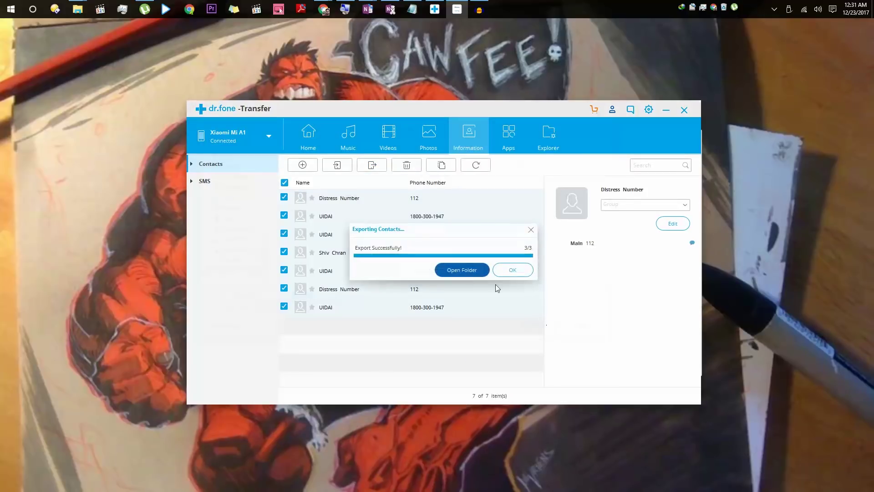
{"action": "left_click", "coordinate": [505, 271]}
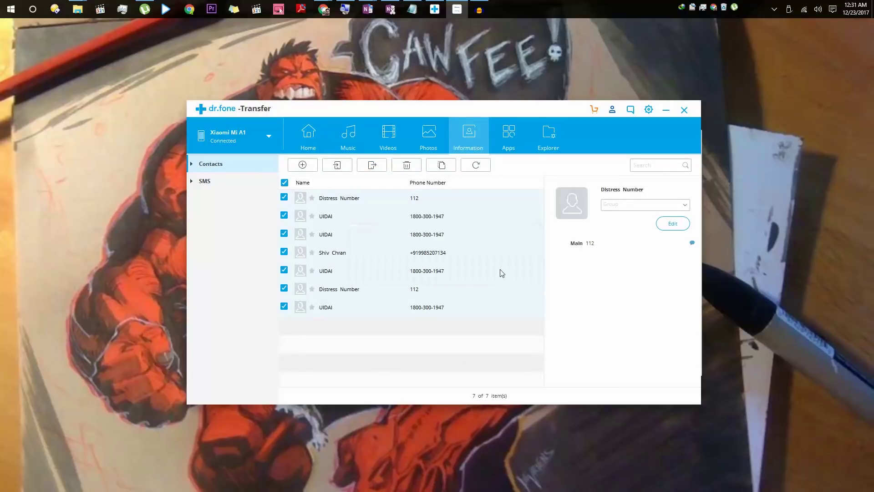
Run Delete on the checked contacts, then show the phone's SMS message list.
{"action": "left_click", "coordinate": [407, 171]}
{"action": "left_click", "coordinate": [478, 278]}
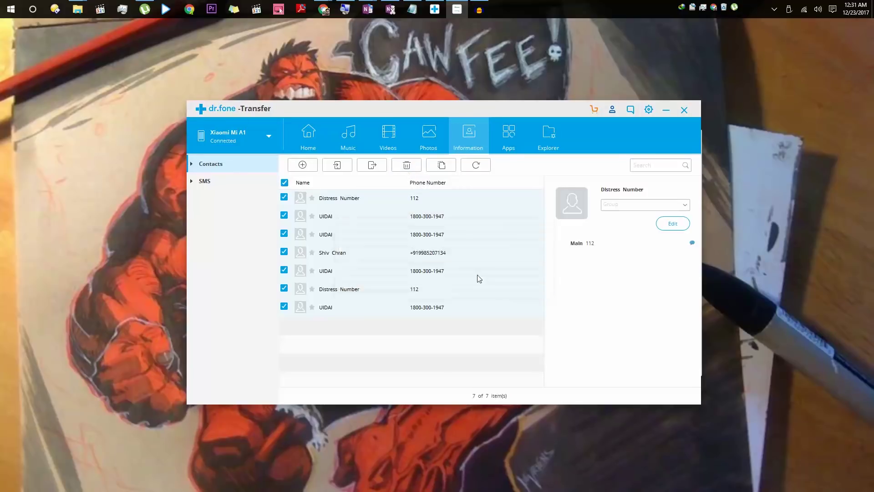
{"action": "left_click", "coordinate": [244, 182]}
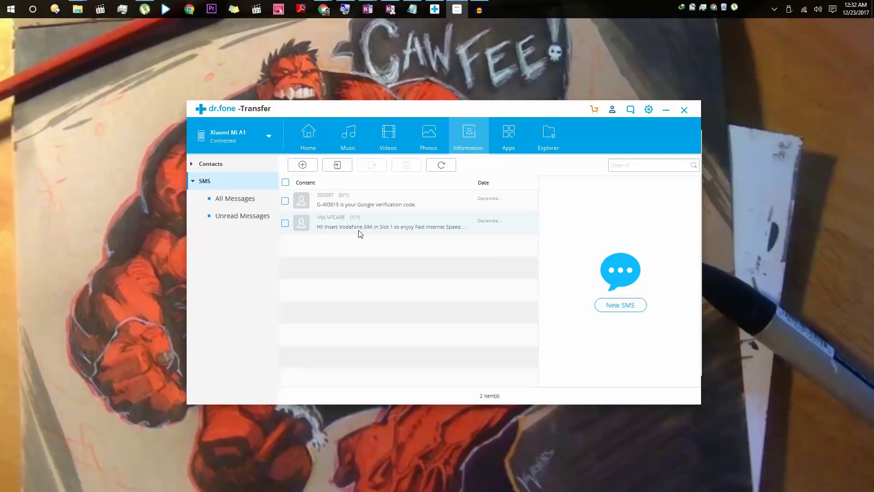
Tick and untick the VM-VFCARE message, discard a new SMS draft, then show the Apps list.
{"action": "left_click", "coordinate": [285, 223]}
{"action": "left_click", "coordinate": [285, 223]}
{"action": "left_click", "coordinate": [602, 310]}
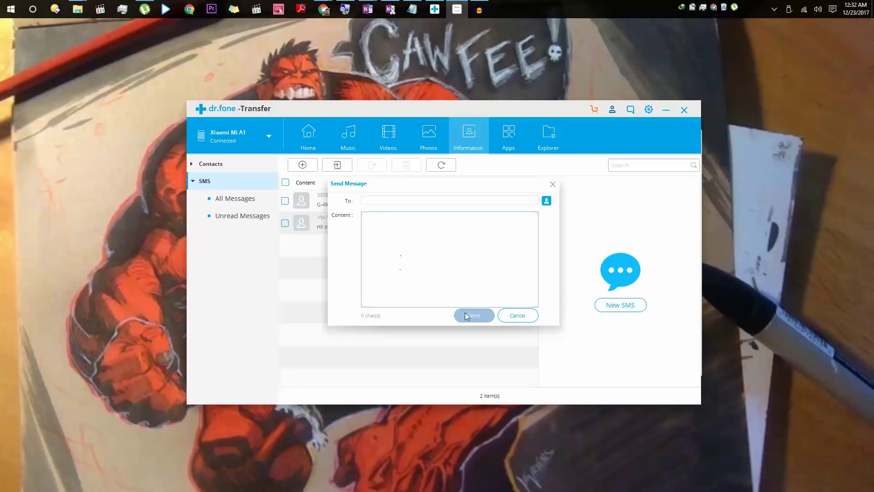
{"action": "left_click", "coordinate": [552, 184]}
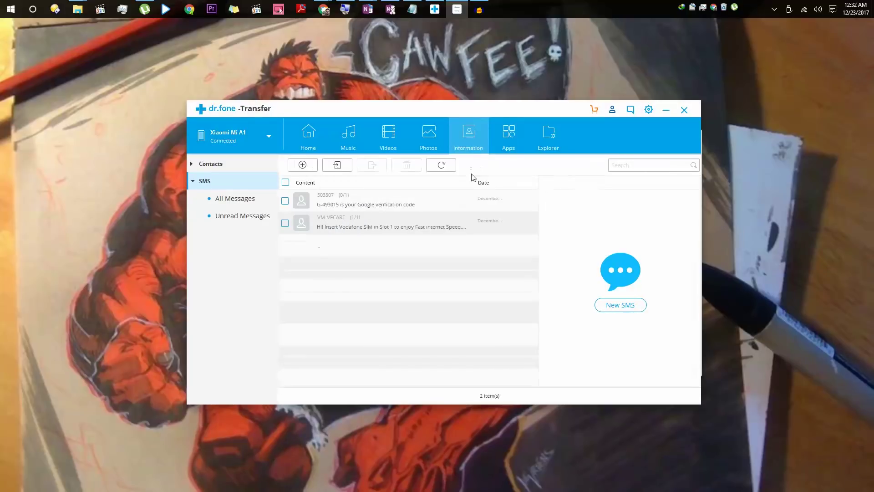
{"action": "left_click", "coordinate": [512, 146]}
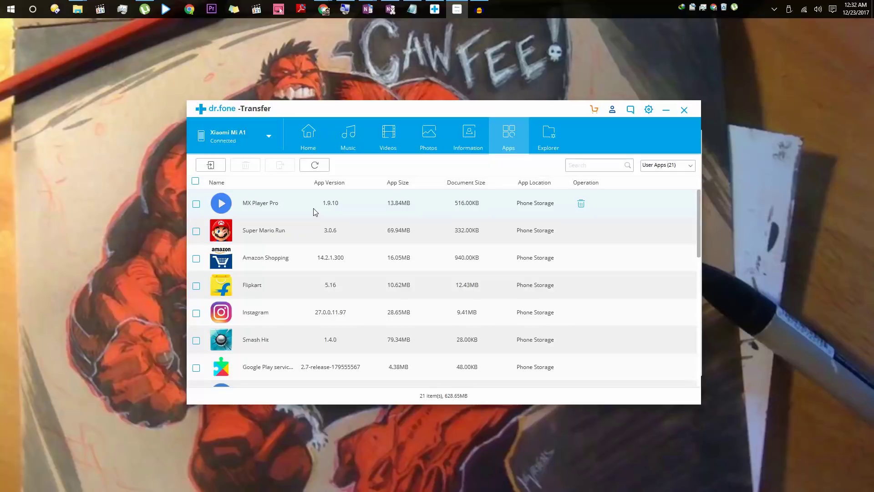
Uninstall Mi Store from the phone, leaving 20 user apps.
{"action": "scroll", "coordinate": [314, 212], "scroll_direction": "down", "scroll_amount": 10}
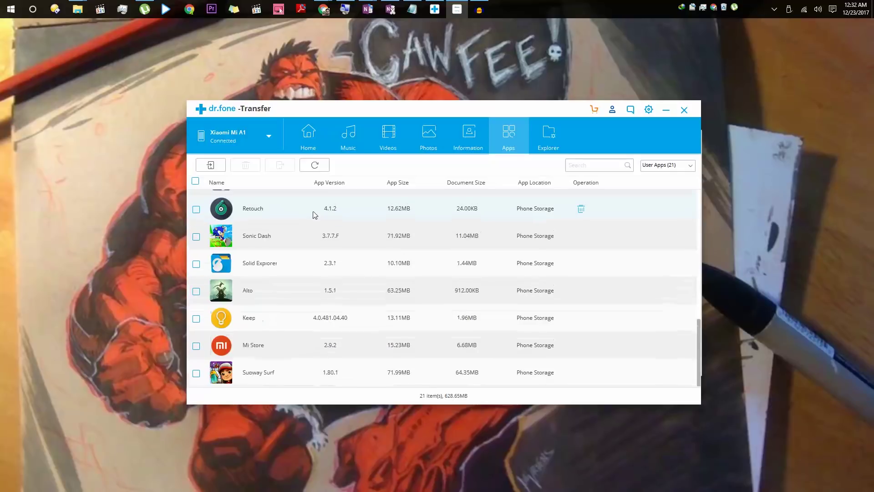
{"action": "left_click", "coordinate": [196, 346]}
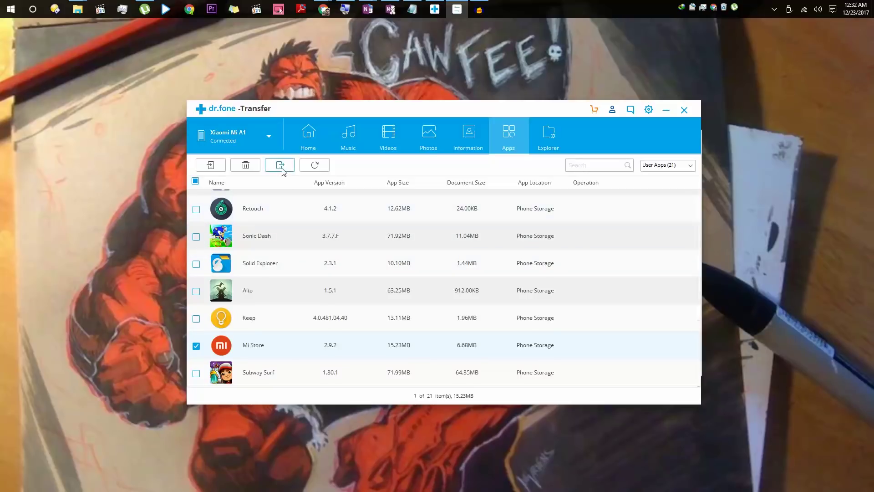
{"action": "left_click", "coordinate": [256, 172]}
{"action": "left_click", "coordinate": [471, 279]}
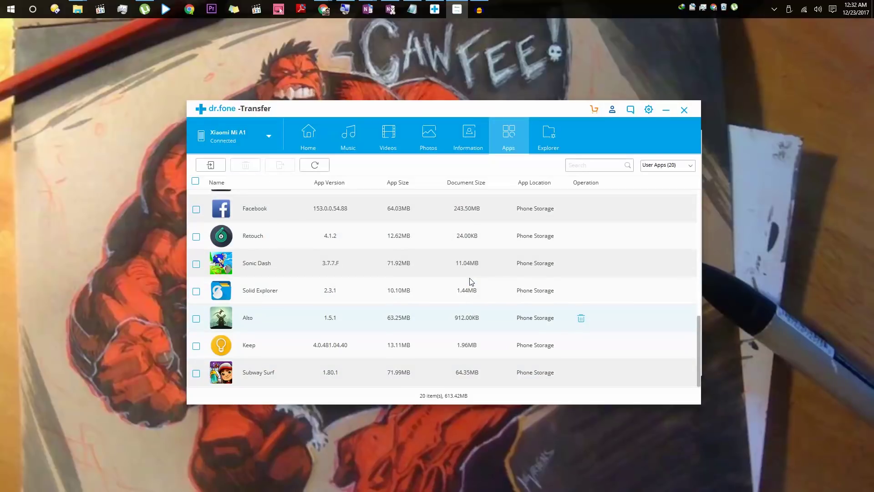
Try multi-selecting Alto, Sonic Dash and Solid Explorer, then show the phone storage in Explorer.
{"action": "left_click", "coordinate": [197, 317]}
{"action": "left_click", "coordinate": [196, 291]}
{"action": "left_click", "coordinate": [196, 264]}
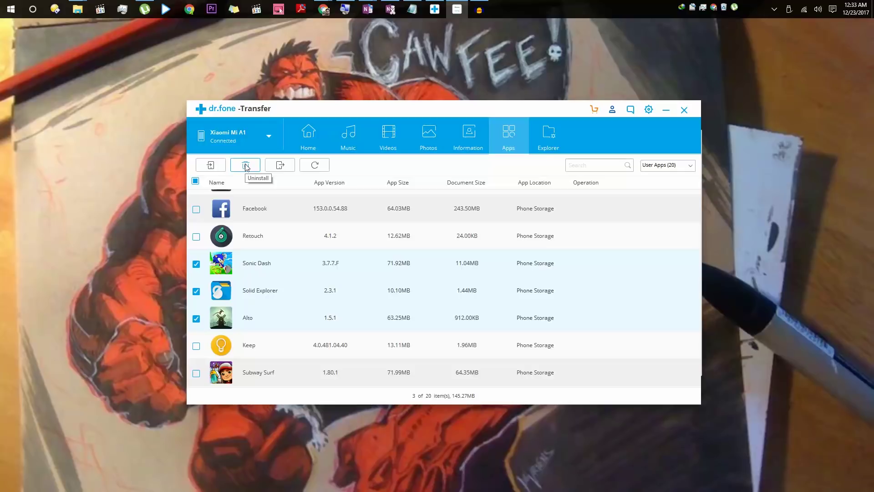
{"action": "left_click", "coordinate": [196, 291]}
{"action": "left_click", "coordinate": [196, 318]}
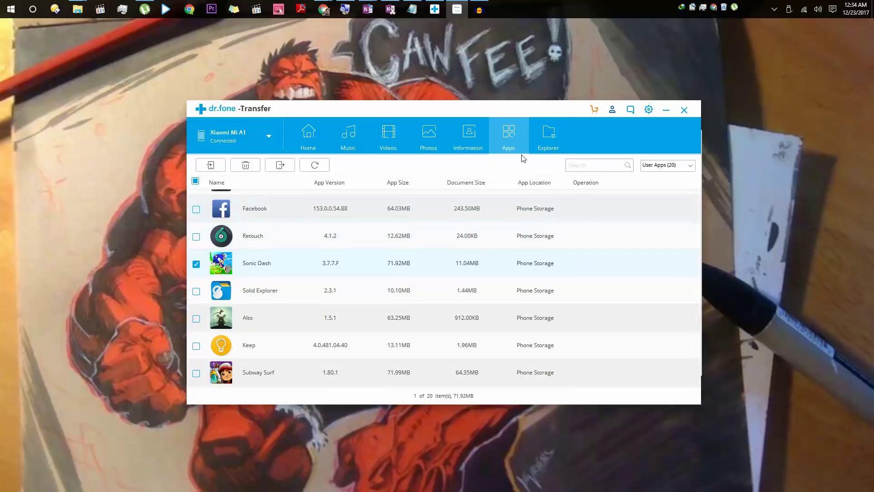
{"action": "left_click", "coordinate": [549, 133]}
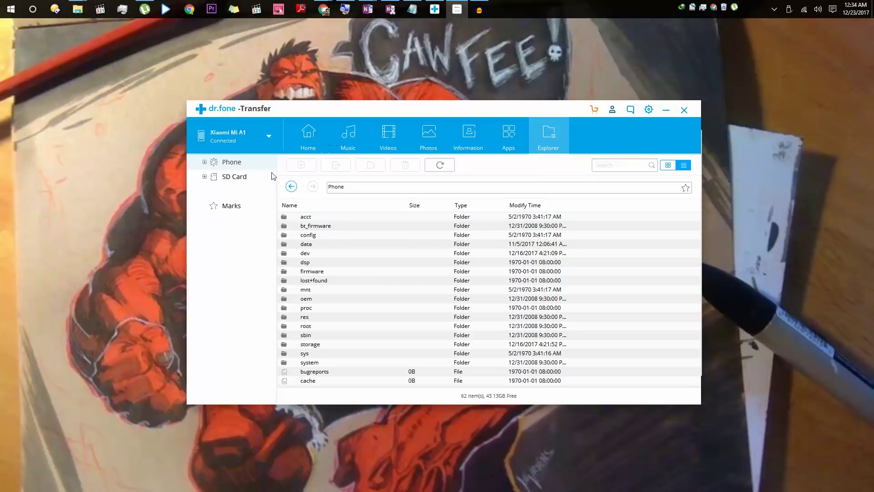
Scroll through the SD card's folders, then return to the Mi A1 Home overview.
{"action": "left_click", "coordinate": [249, 181]}
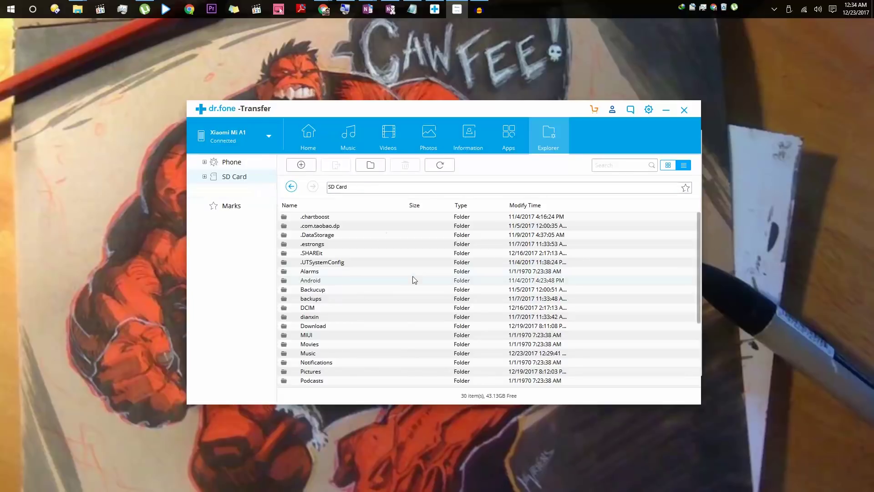
{"action": "scroll", "coordinate": [414, 279], "scroll_direction": "down", "scroll_amount": 3}
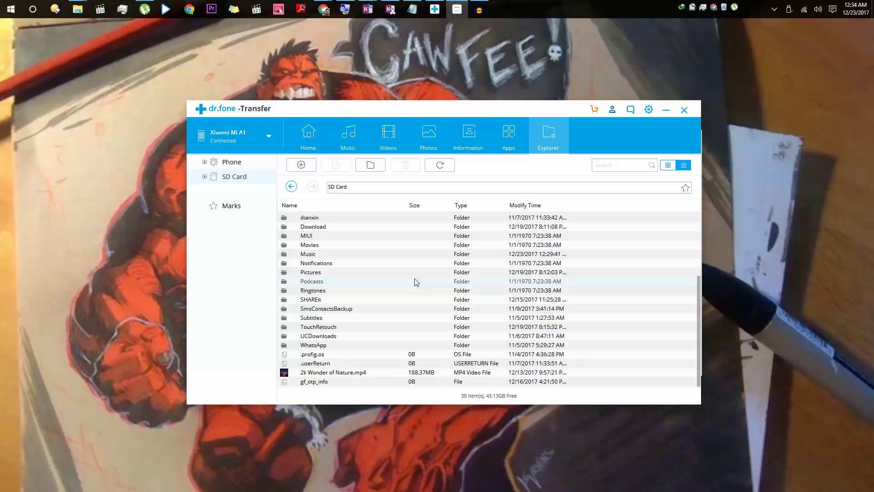
{"action": "left_click", "coordinate": [312, 149]}
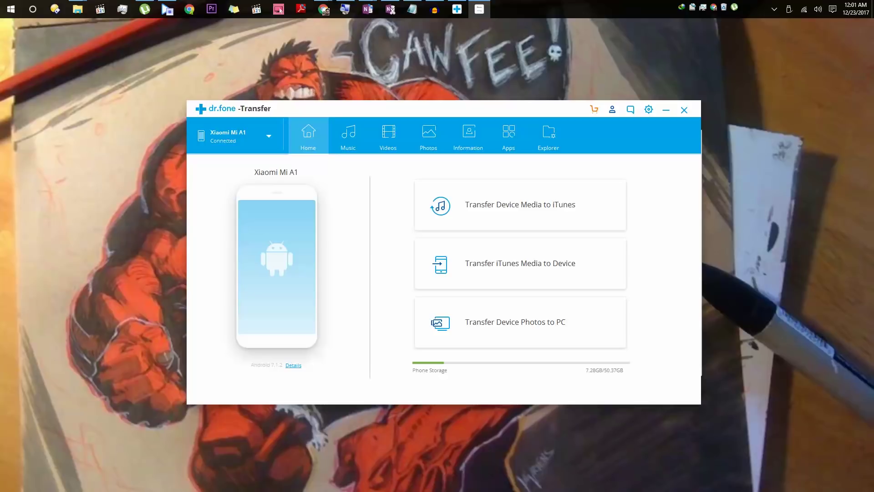
Show dr.fone's Full Toolkit pricing page in Chrome, down to the $79.95 Android Toolkit.
{"action": "left_click", "coordinate": [595, 109]}
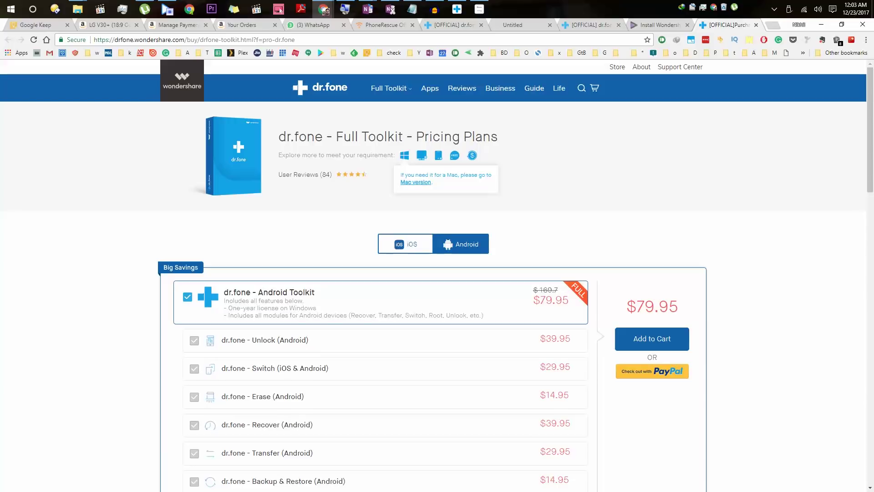
{"action": "scroll", "coordinate": [438, 291], "scroll_direction": "down", "scroll_amount": 1}
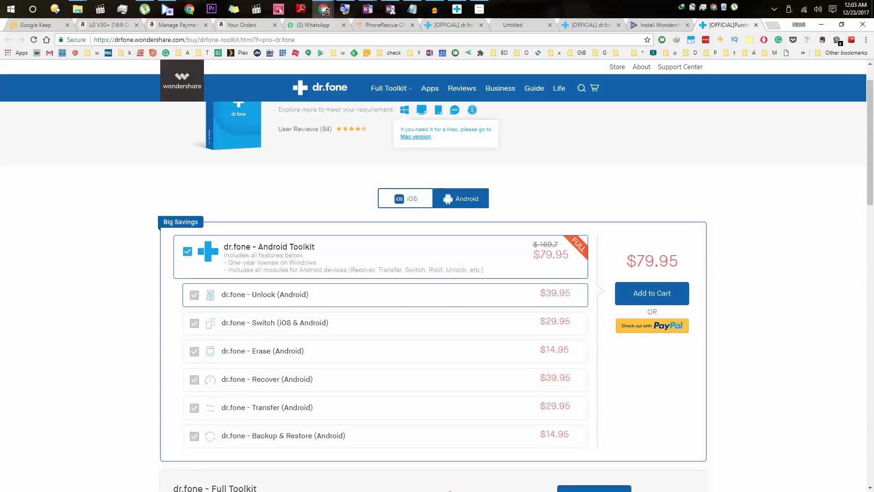